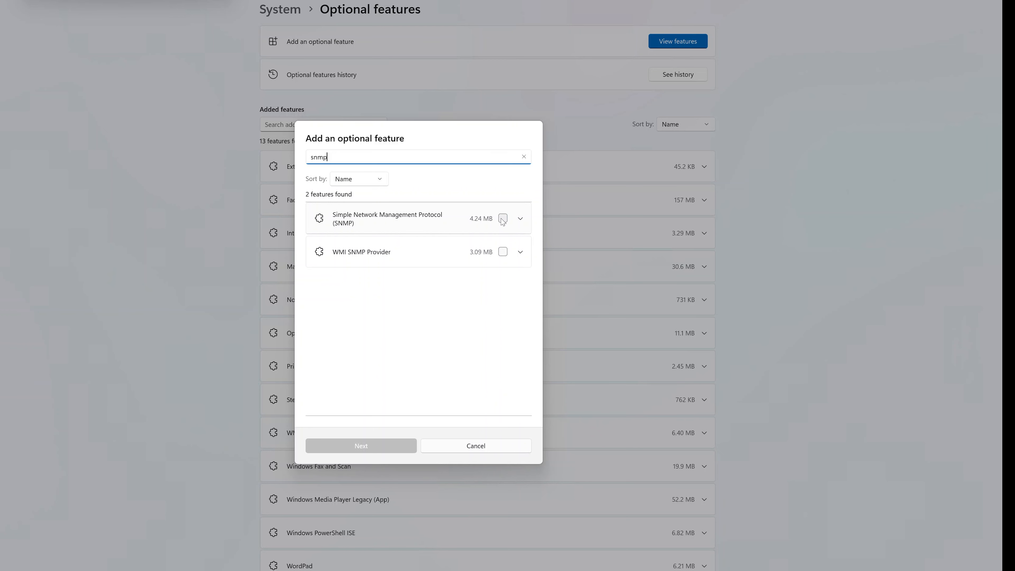
# - Select and install the Simple Network Management Protocol (SNMP) and WMI SNMP Provider optional features
pyautogui.click(503, 219)
pyautogui.click(503, 251)
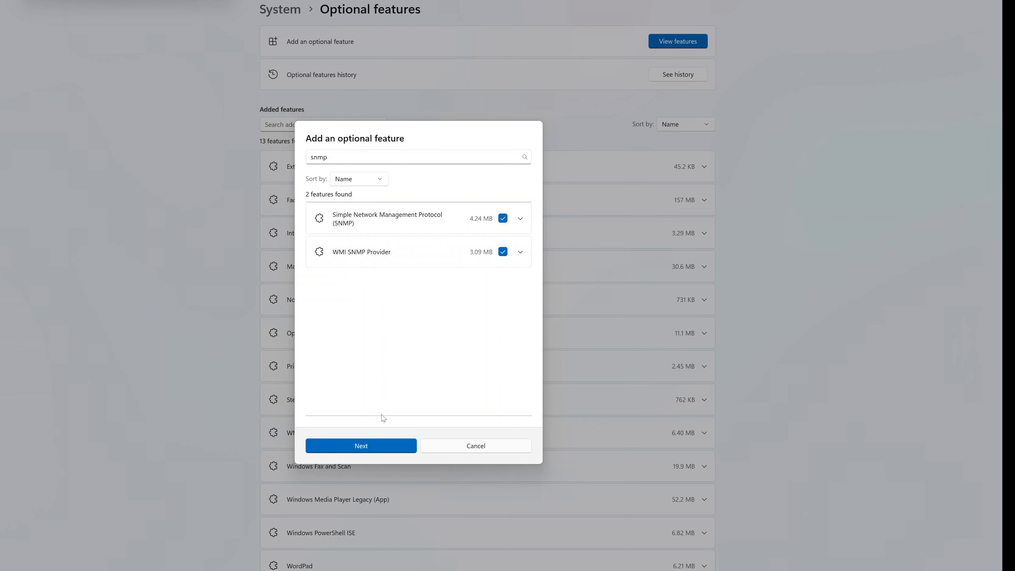
pyautogui.click(379, 442)
pyautogui.click(379, 442)
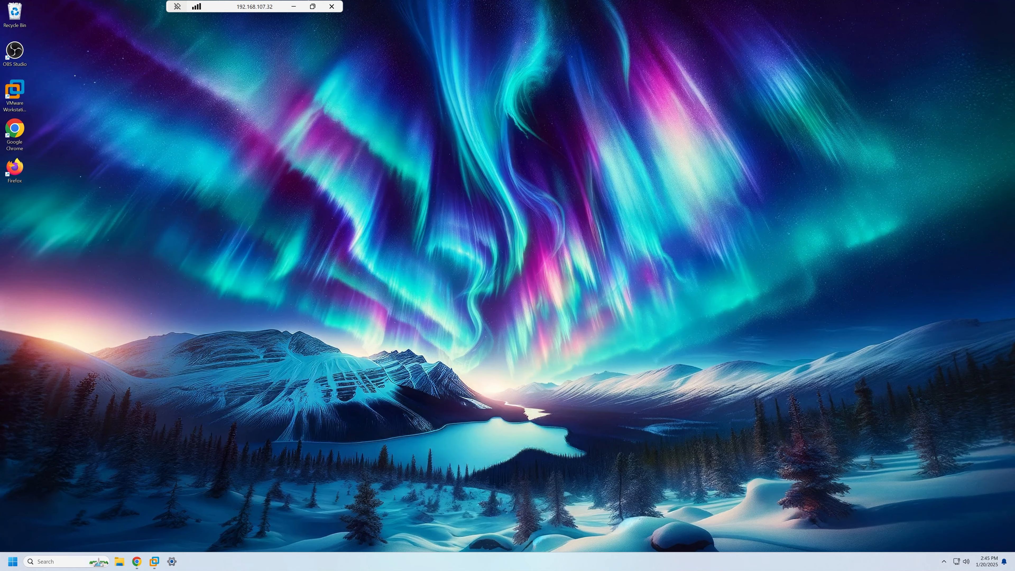
# - Launch the Services console and open SNMP Service properties, which show it Running with Automatic startup
pyautogui.click(61, 563)
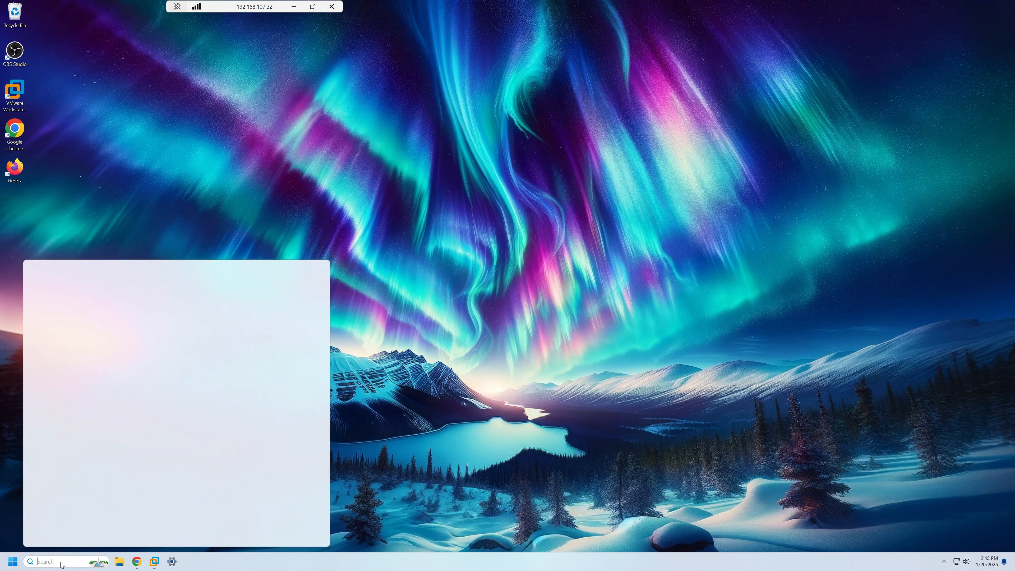
pyautogui.write('servi')
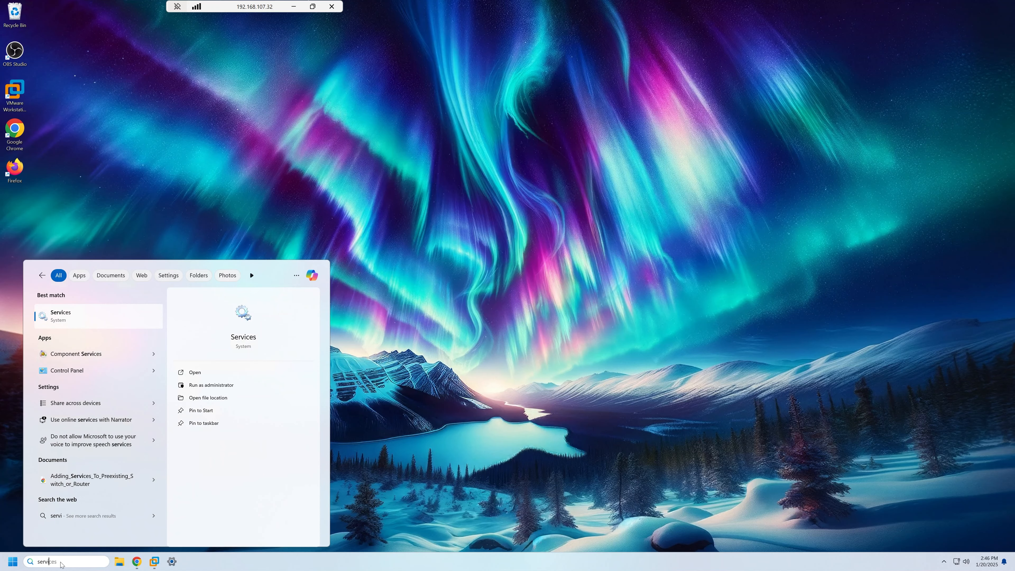
pyautogui.press('Return')
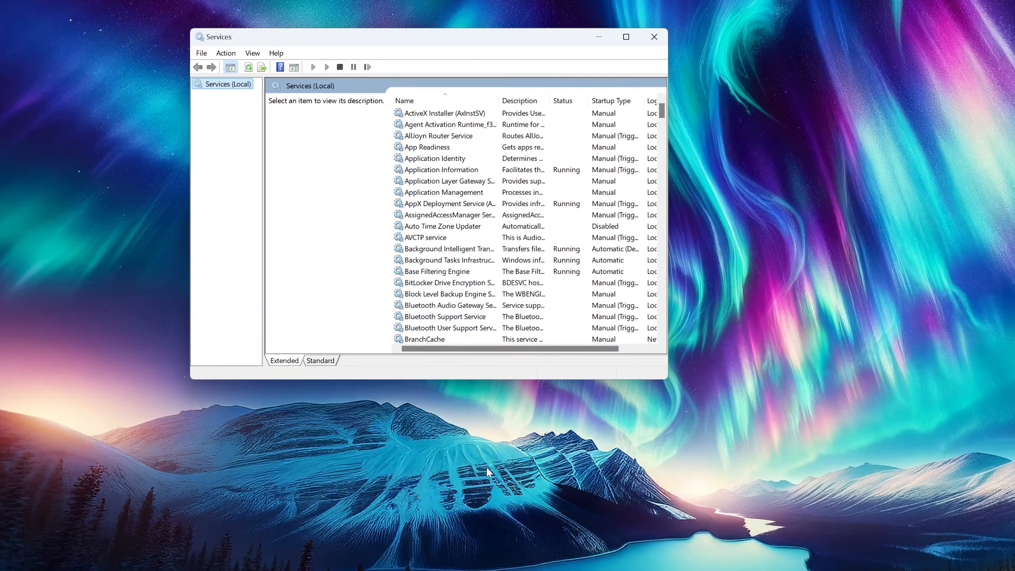
pyautogui.scroll(-20, 461, 243)
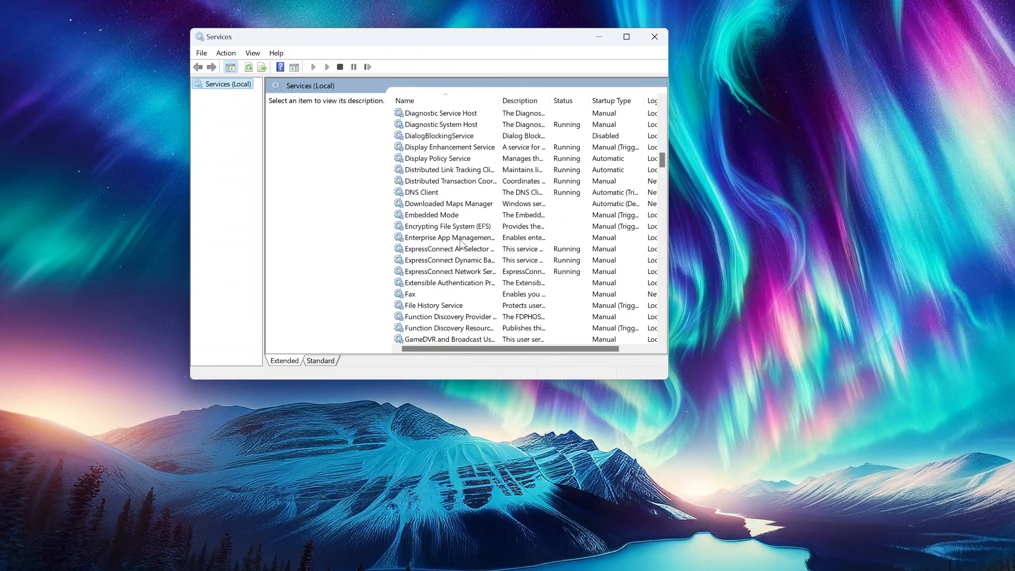
pyautogui.scroll(-15, 461, 243)
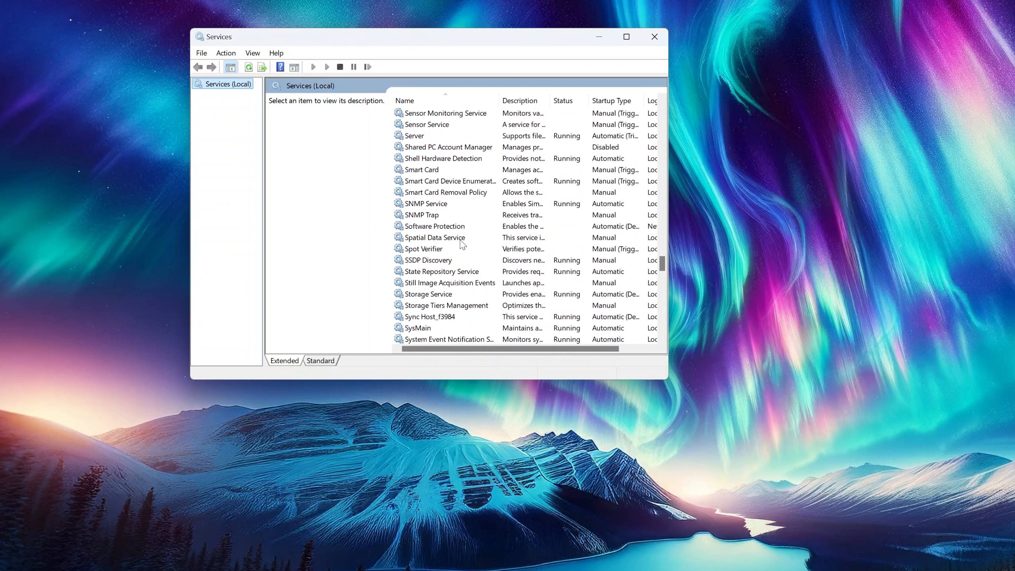
pyautogui.rightClick(422, 206)
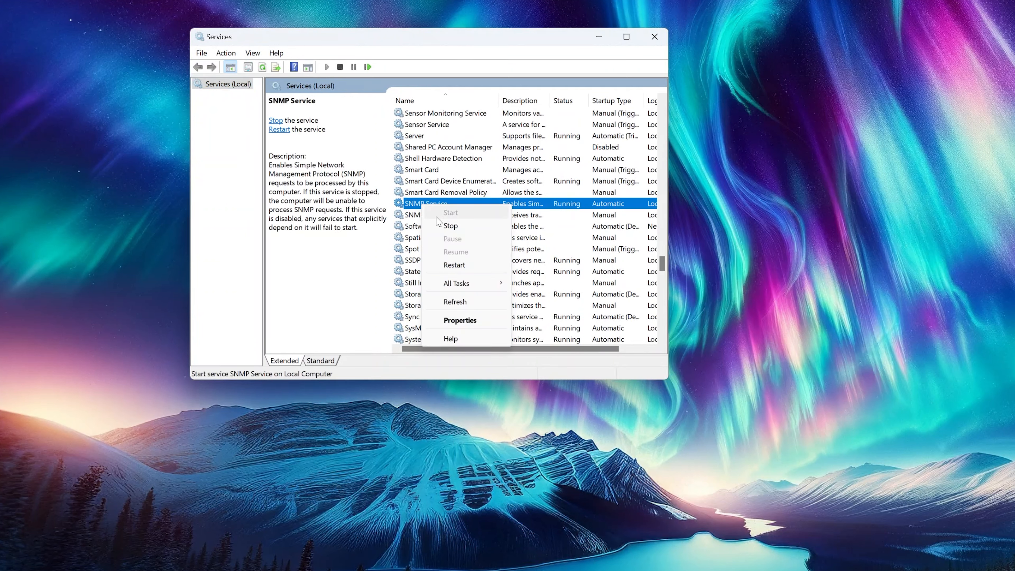
pyautogui.click(461, 321)
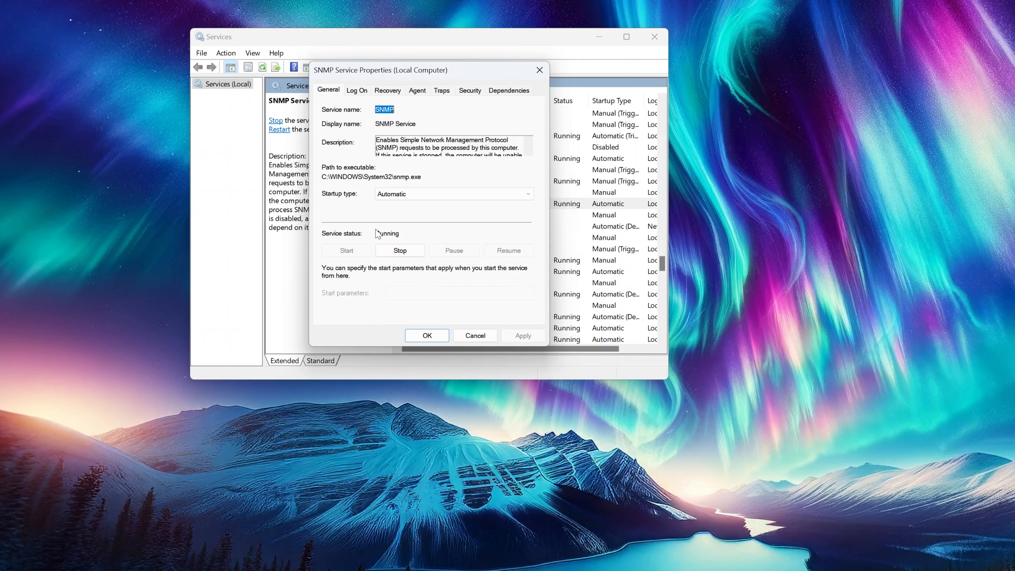
# - Enable the Physical service type on the SNMP Agent tab, then view the Security settings
pyautogui.click(422, 92)
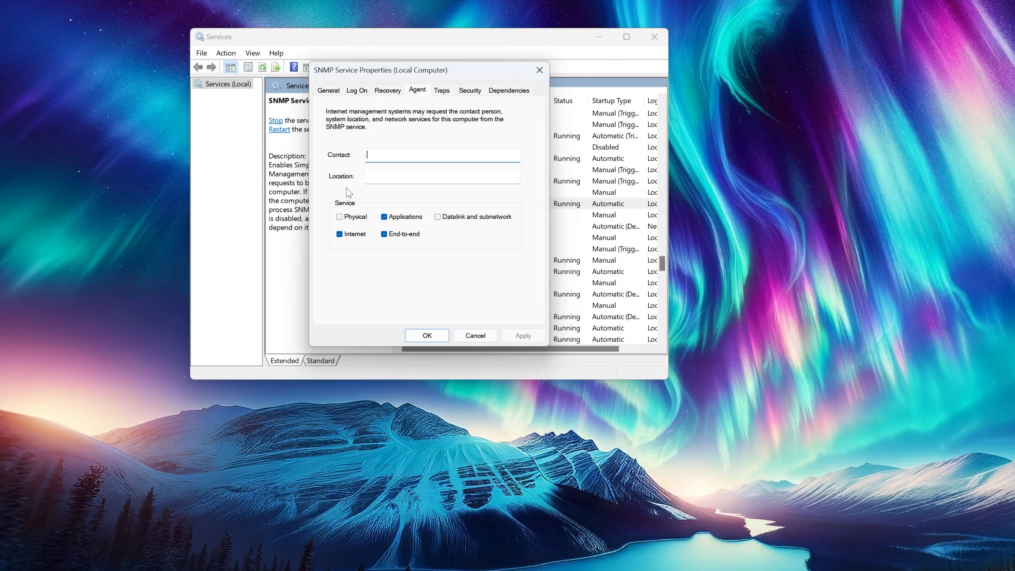
pyautogui.click(341, 217)
pyautogui.click(471, 90)
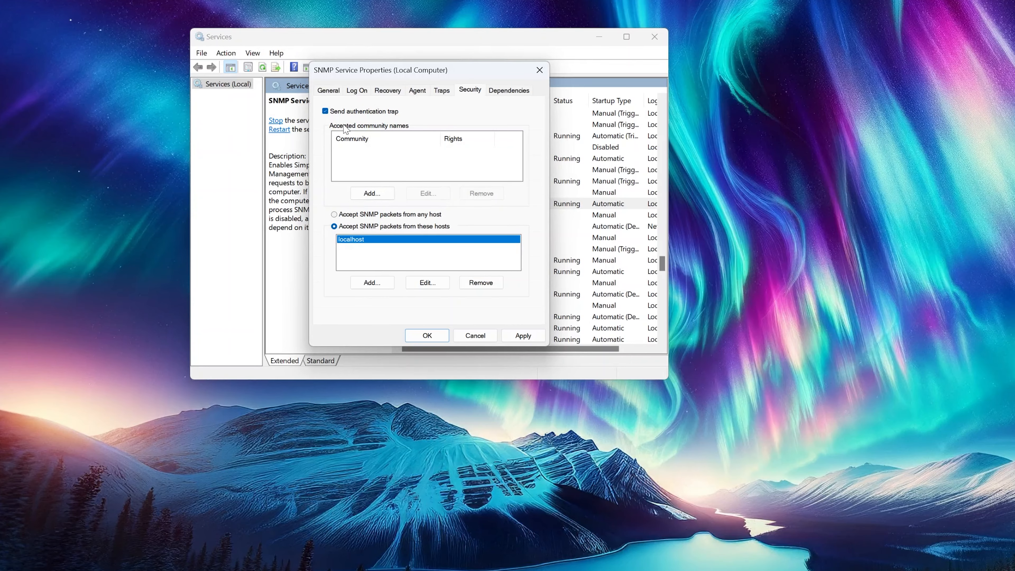
# - Add an accepted community named 'public' with READ ONLY rights
pyautogui.click(373, 193)
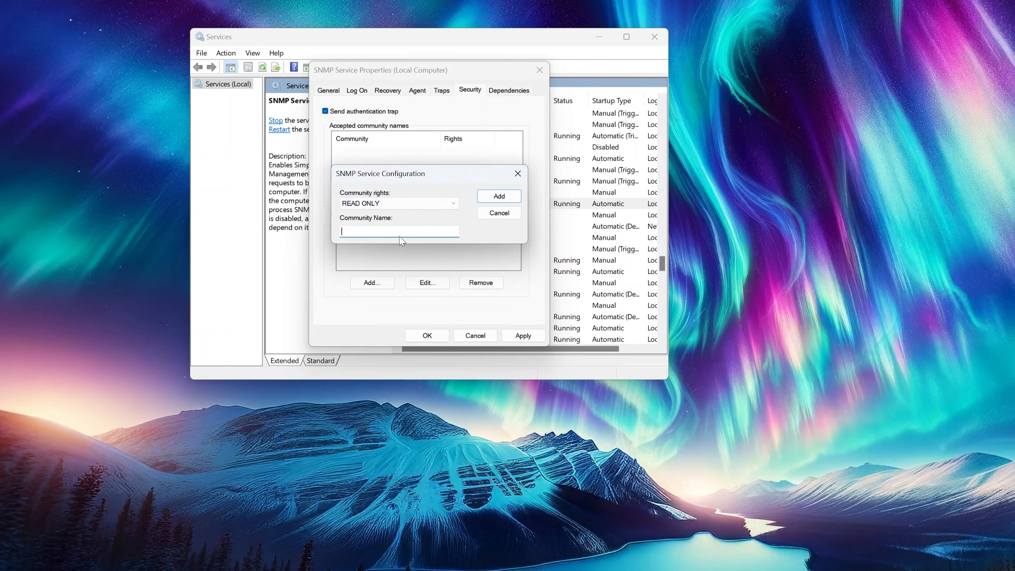
pyautogui.click(408, 204)
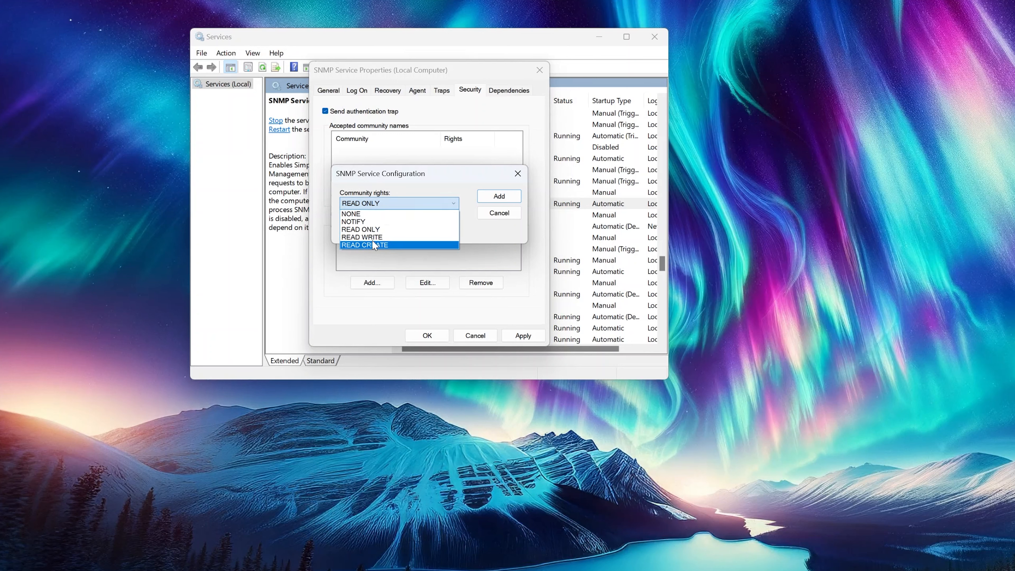
pyautogui.click(404, 204)
pyautogui.click(392, 233)
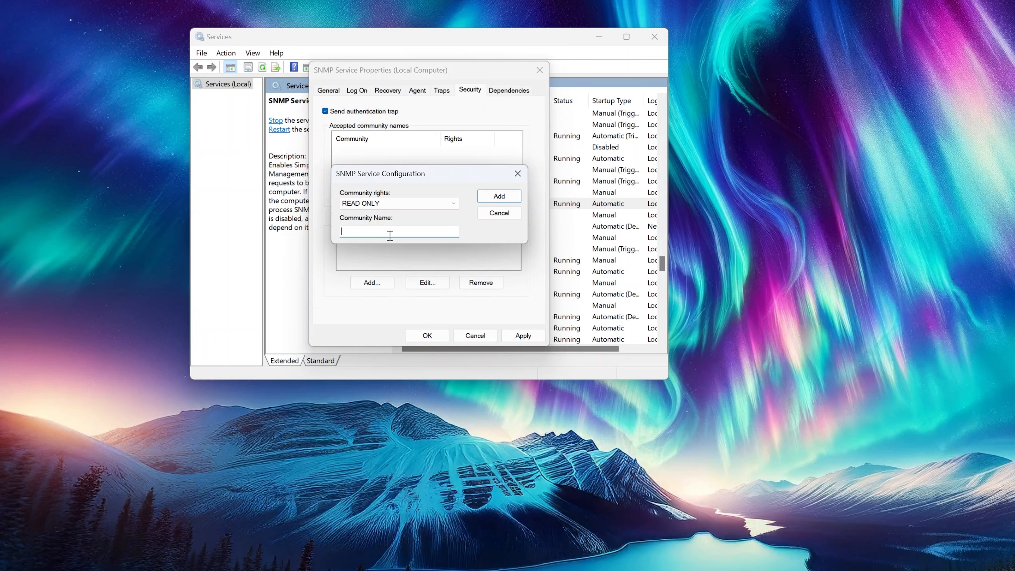
pyautogui.write('public')
pyautogui.click(497, 197)
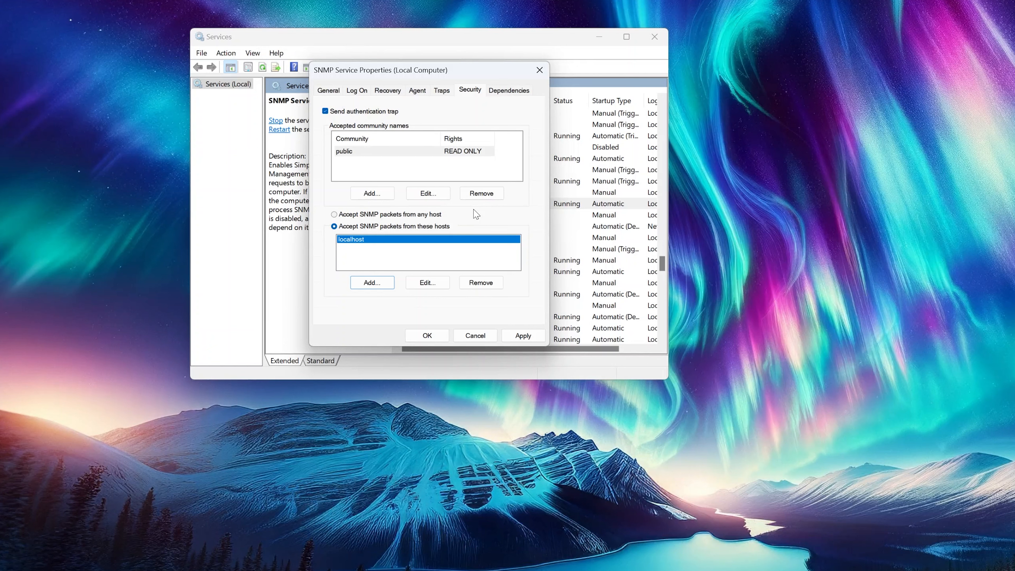
# - Set SNMP to accept packets from any host, apply and confirm the settings, and close Services
pyautogui.click(372, 283)
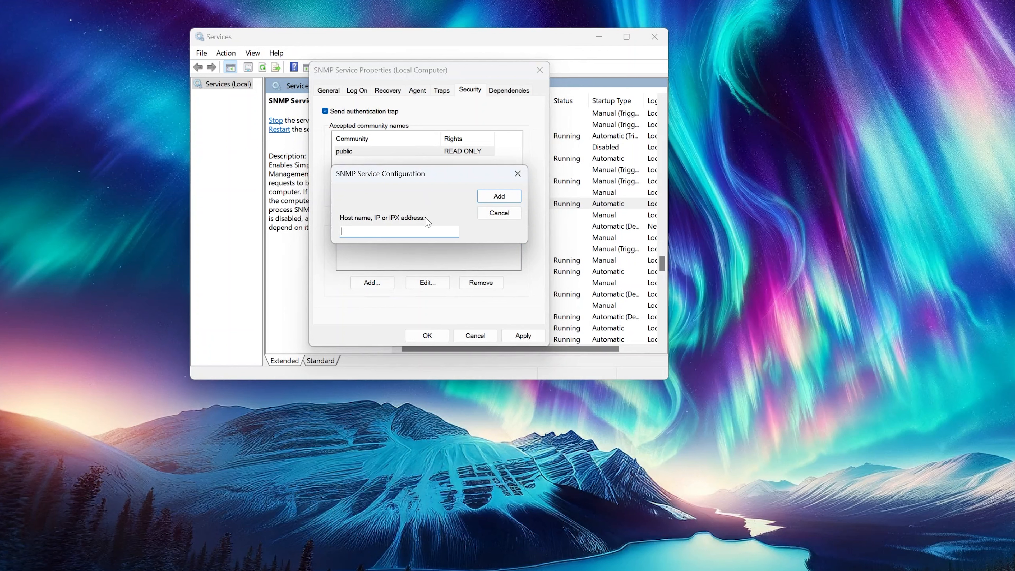
pyautogui.click(517, 174)
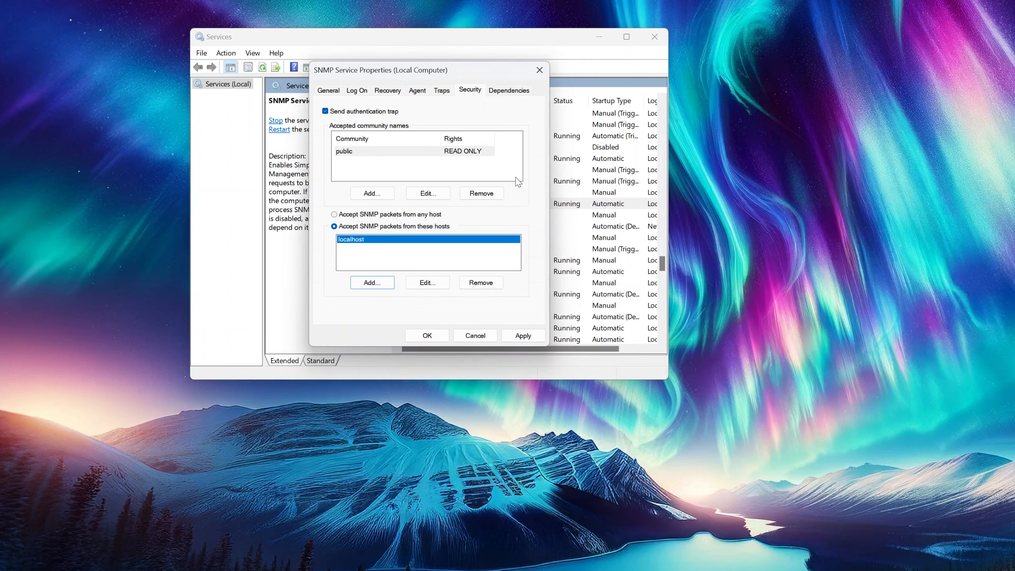
pyautogui.click(397, 215)
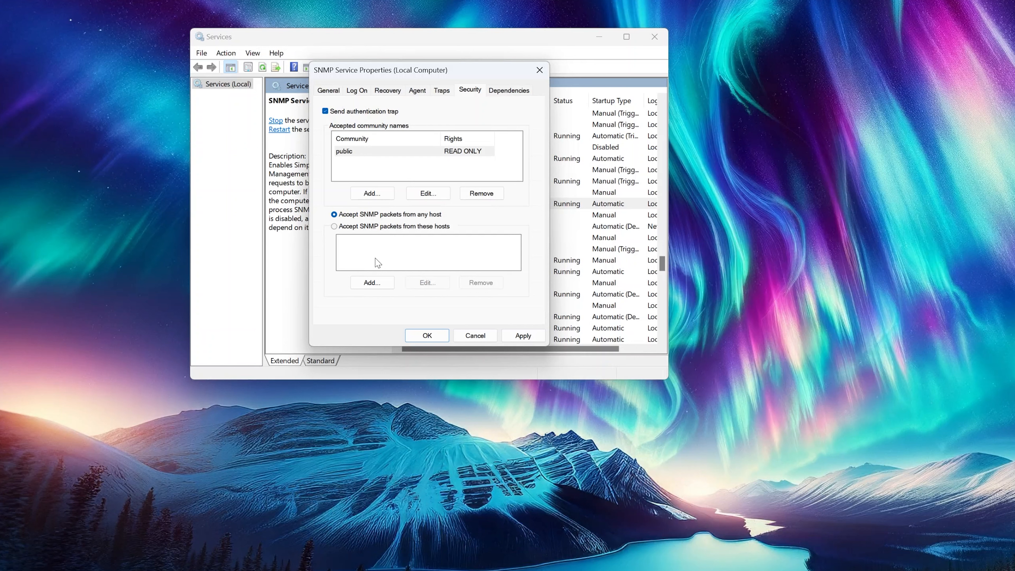
pyautogui.click(515, 335)
pyautogui.click(427, 336)
pyautogui.click(654, 37)
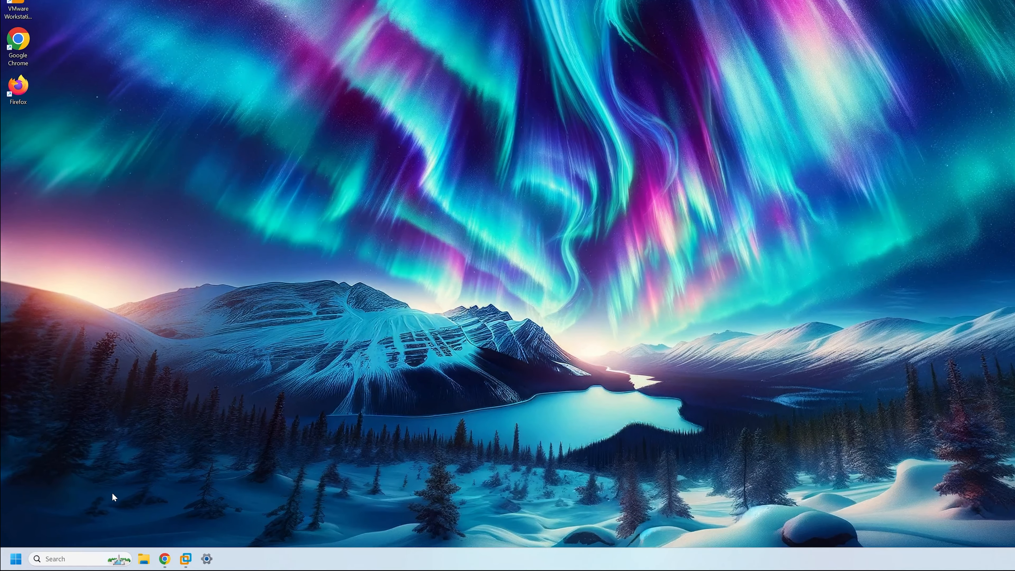
# - Open Windows Defender Firewall with Advanced Security and show the Inbound Rules
pyautogui.click(96, 559)
pyautogui.write('window')
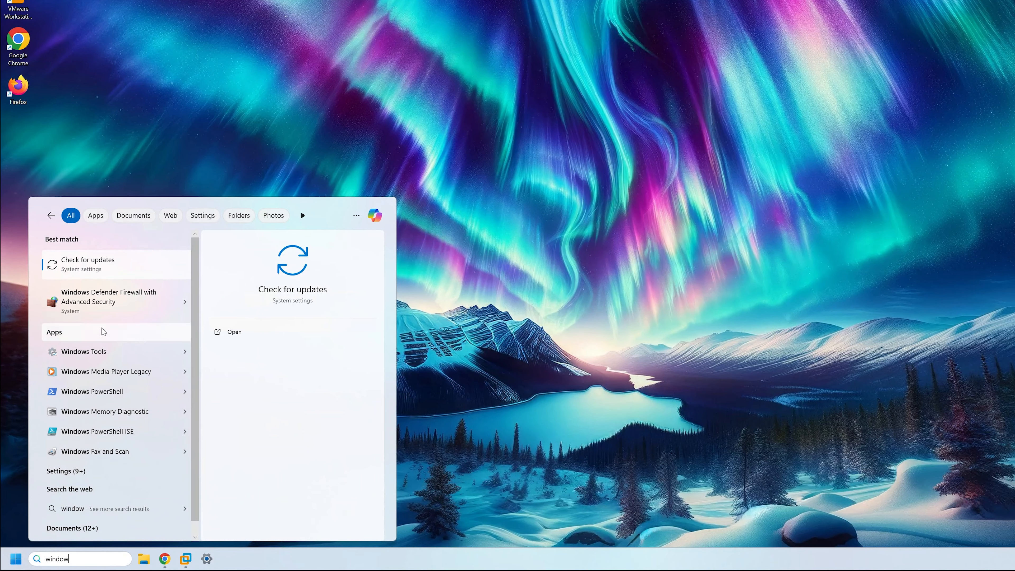
pyautogui.click(108, 302)
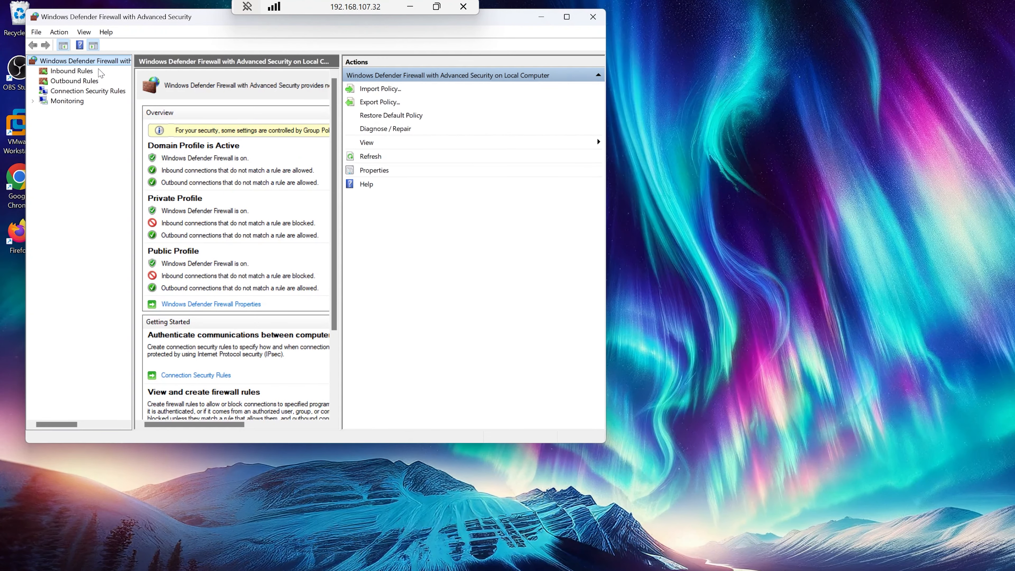
pyautogui.click(86, 71)
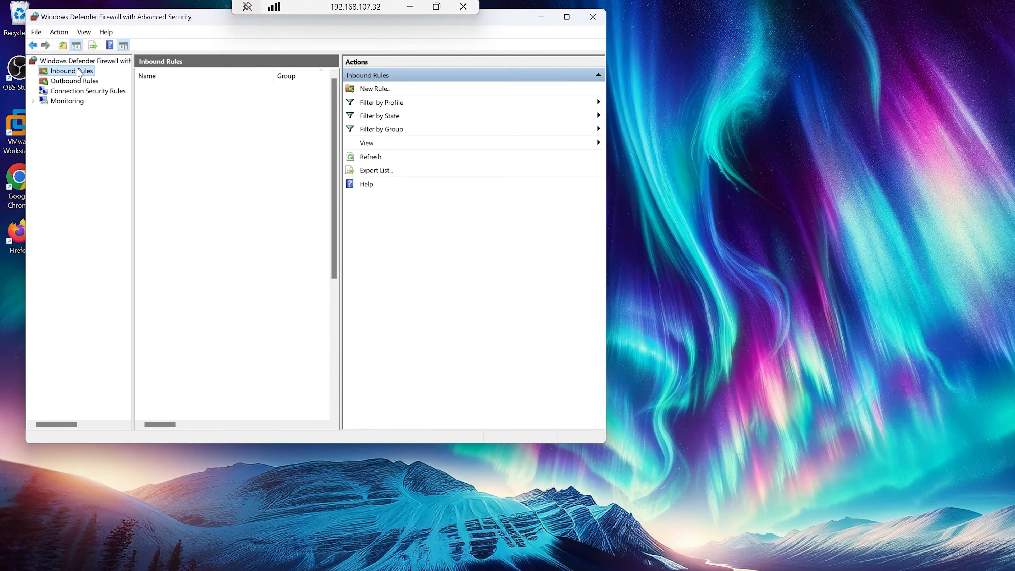
# - Start a new Port inbound rule for UDP with specific local ports 161-162
pyautogui.click(375, 89)
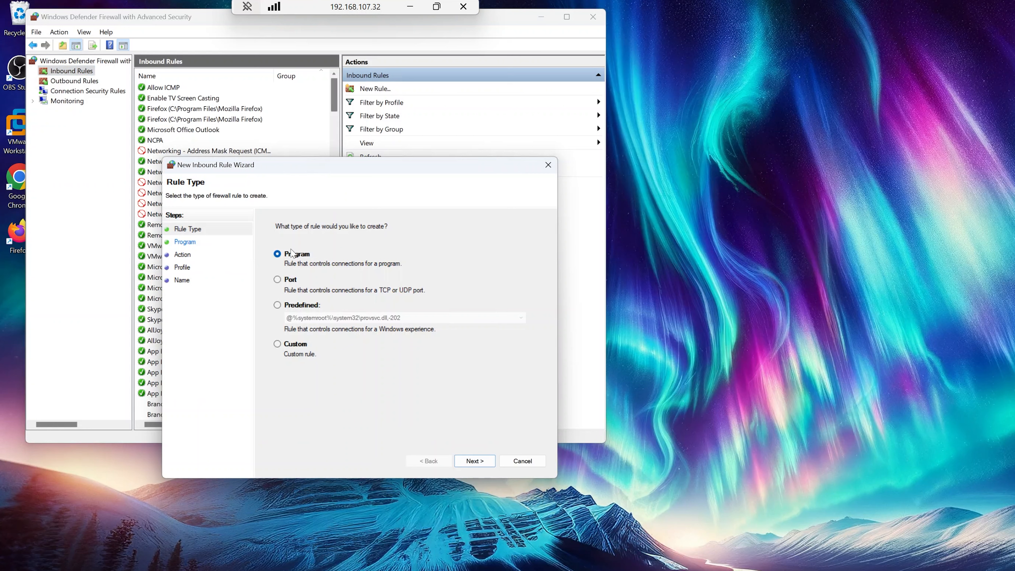
pyautogui.click(279, 281)
pyautogui.click(475, 461)
pyautogui.click(296, 256)
pyautogui.click(387, 314)
pyautogui.write('161-162')
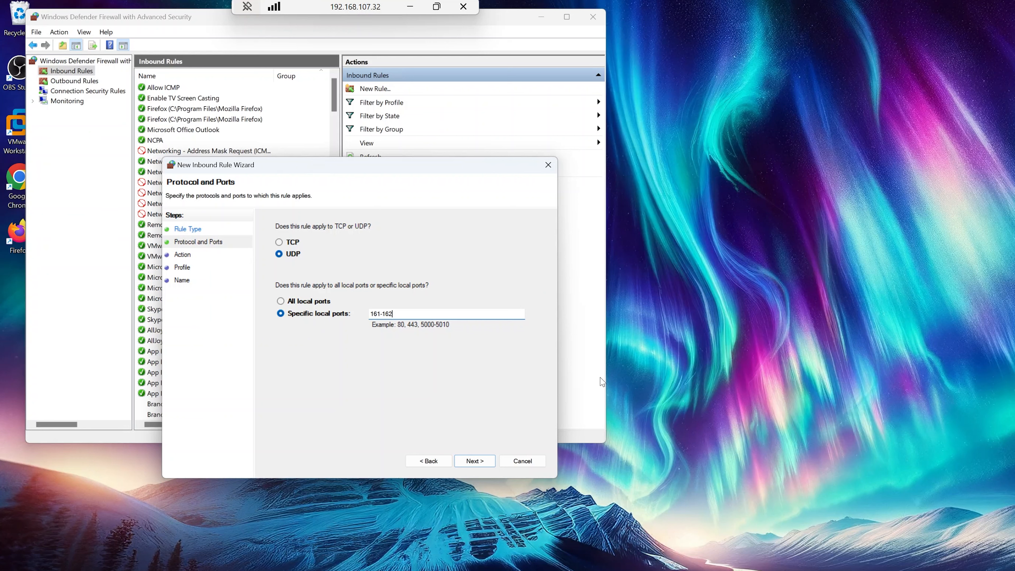
# - Keep the default action and profiles, name the rule '161-162 UDP', finish, and close the firewall
pyautogui.click(481, 462)
pyautogui.click(475, 461)
pyautogui.click(481, 462)
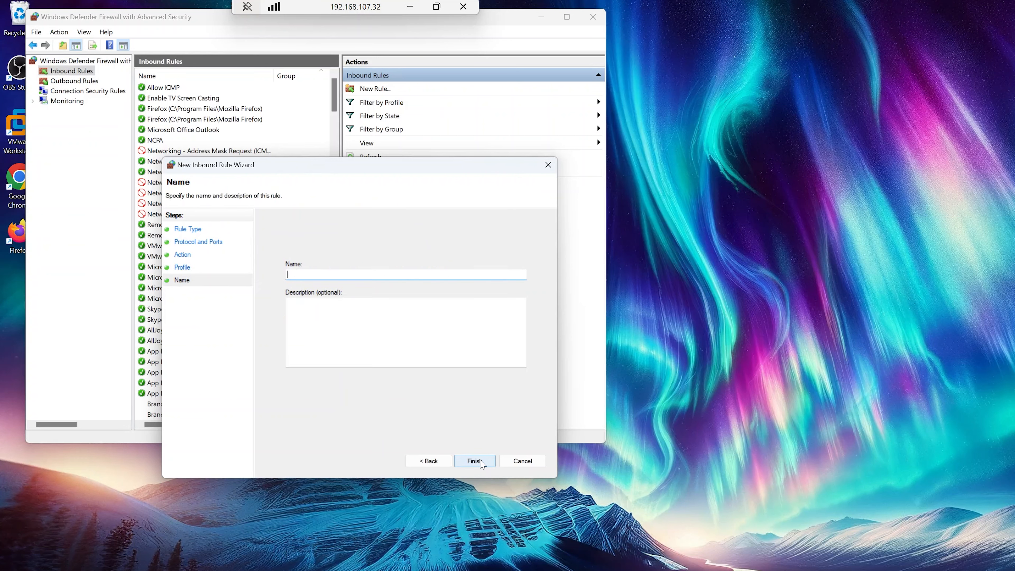
pyautogui.write('161-162 UDP')
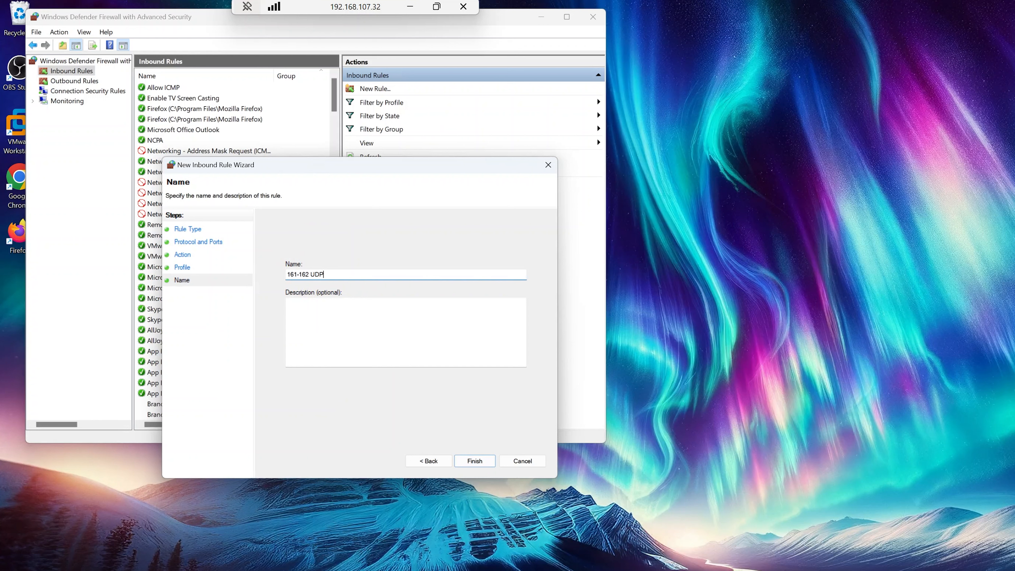
pyautogui.click(475, 461)
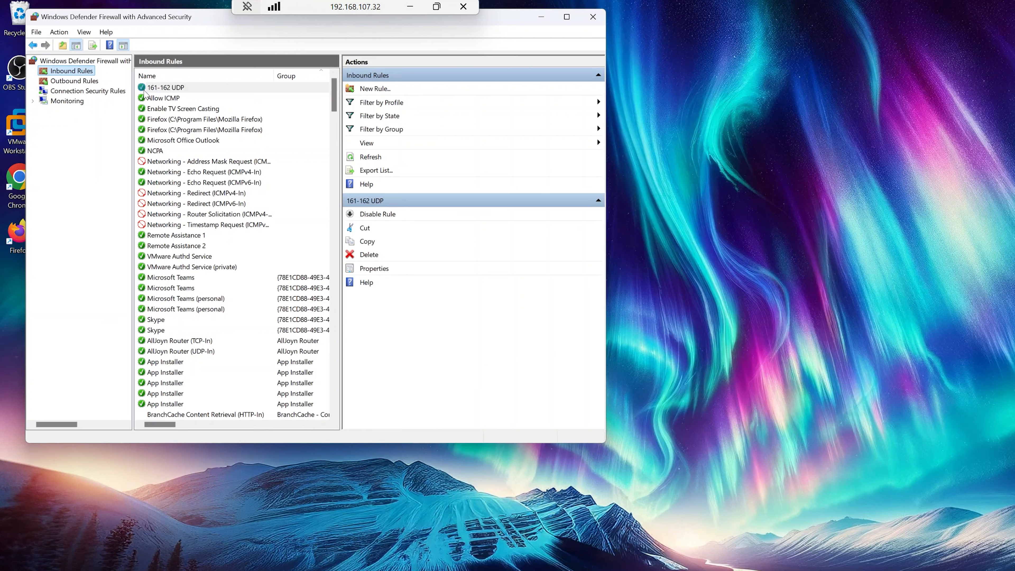
pyautogui.click(600, 18)
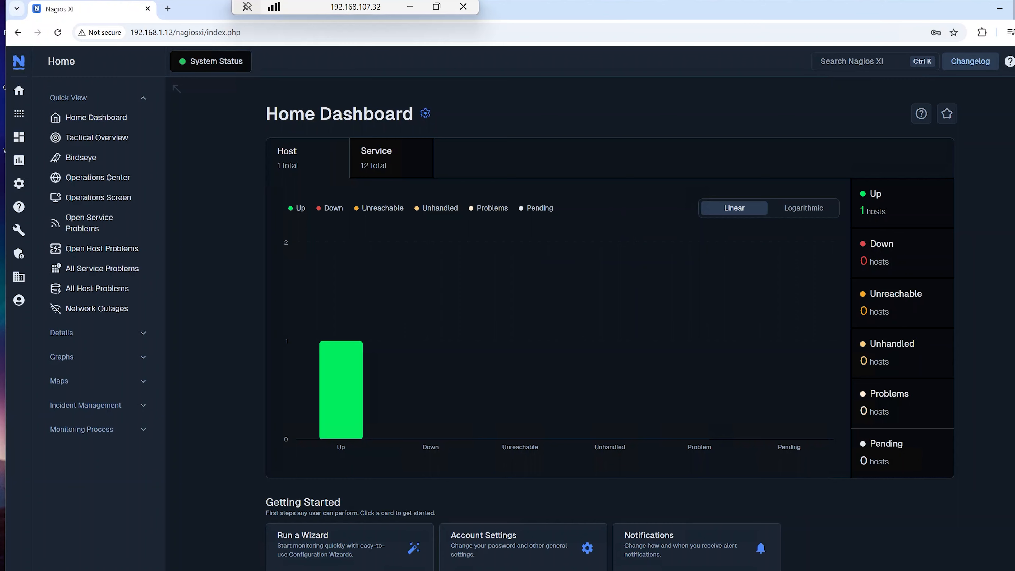
# - Maximize the Nagios XI browser window and go to Configuration Wizards from the gear menu
pyautogui.click(1014, 9)
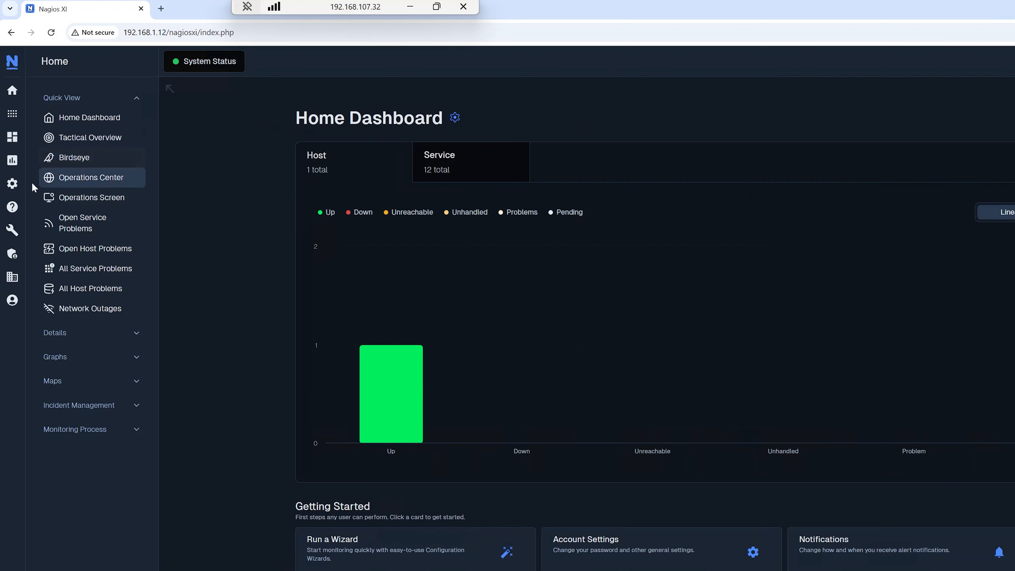
pyautogui.moveTo(5, 184)
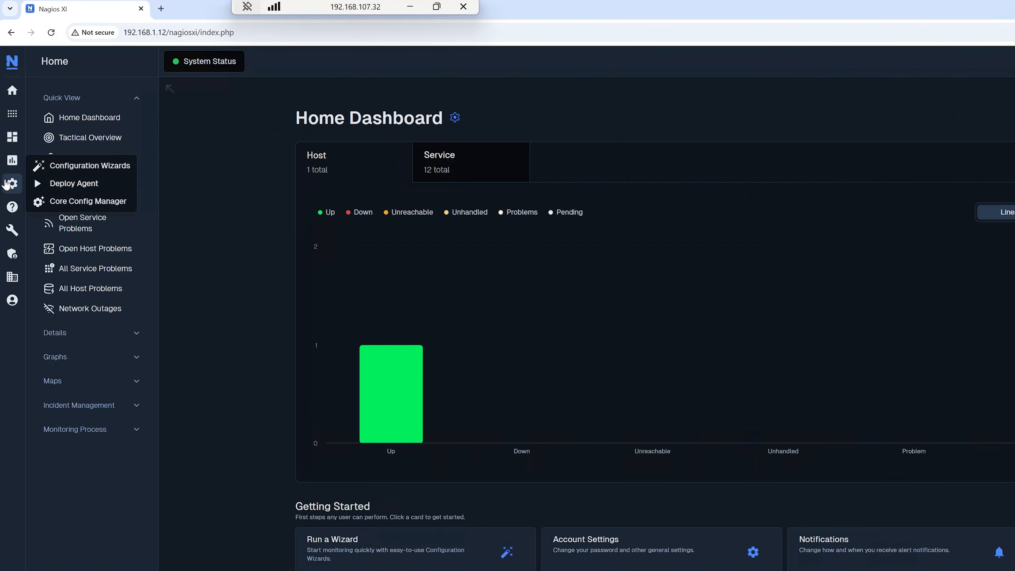
pyautogui.click(85, 165)
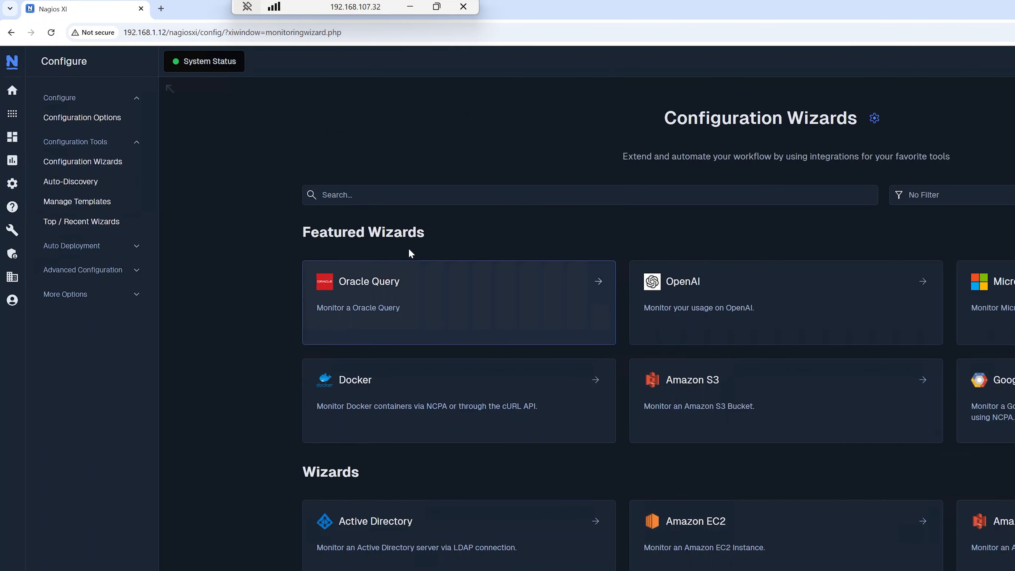